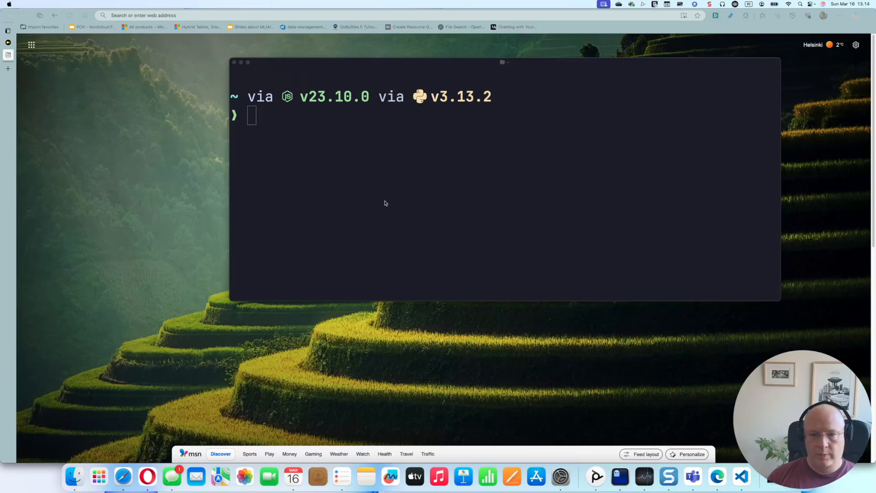
Run the command az login --use-device-code in the terminal.
left_click(378, 196)
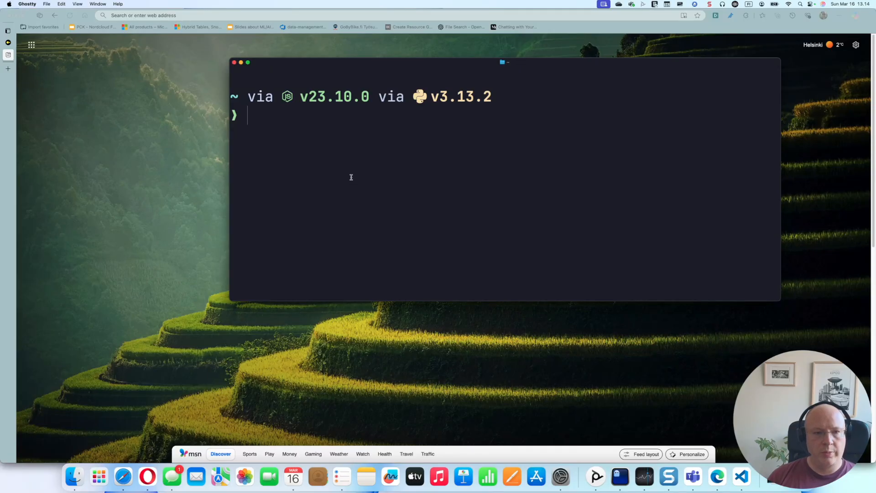
right_click(280, 120)
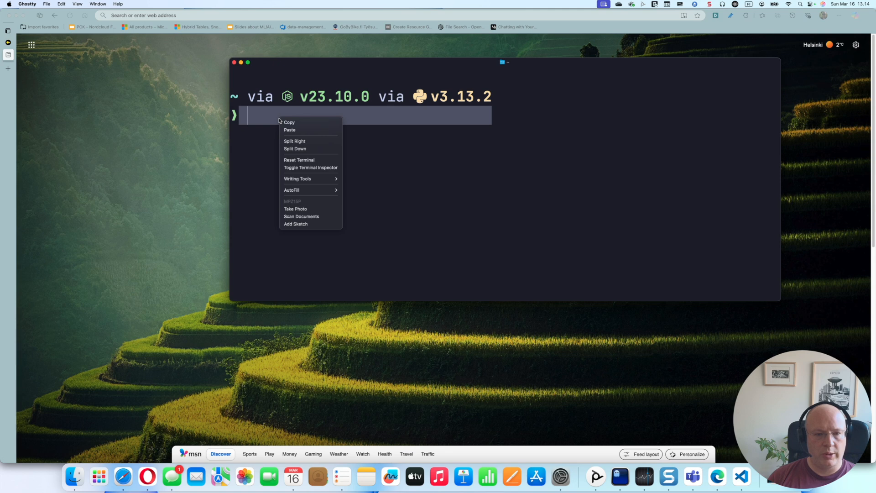
left_click(301, 129)
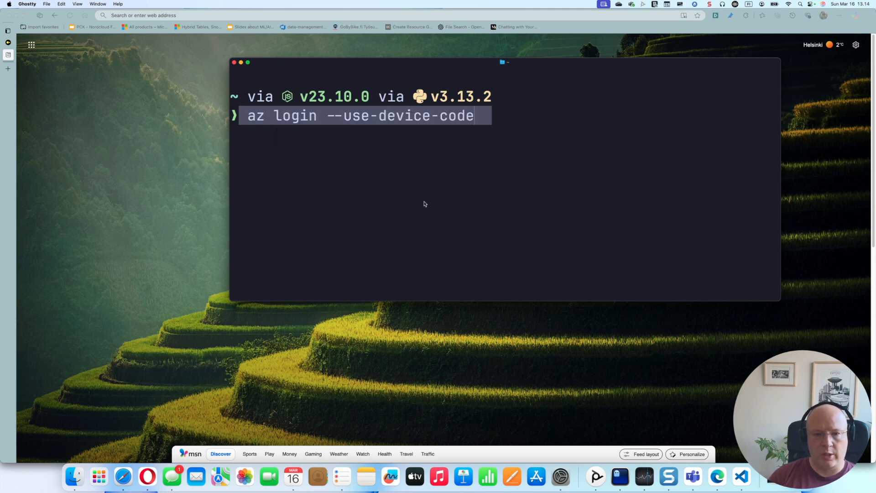
key("Return")
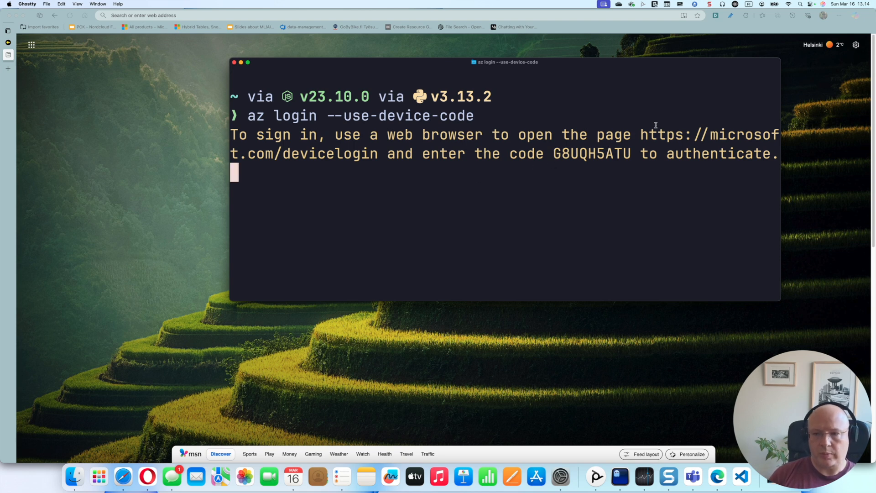
Copy the device login address from the terminal output and open it in the Edge browser.
left_click_drag(640, 132, 374, 157)
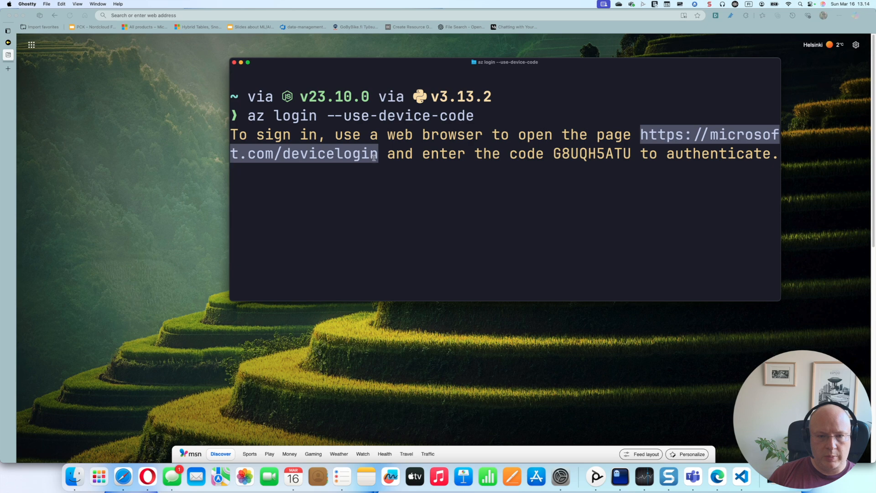
right_click(373, 157)
left_click(378, 160)
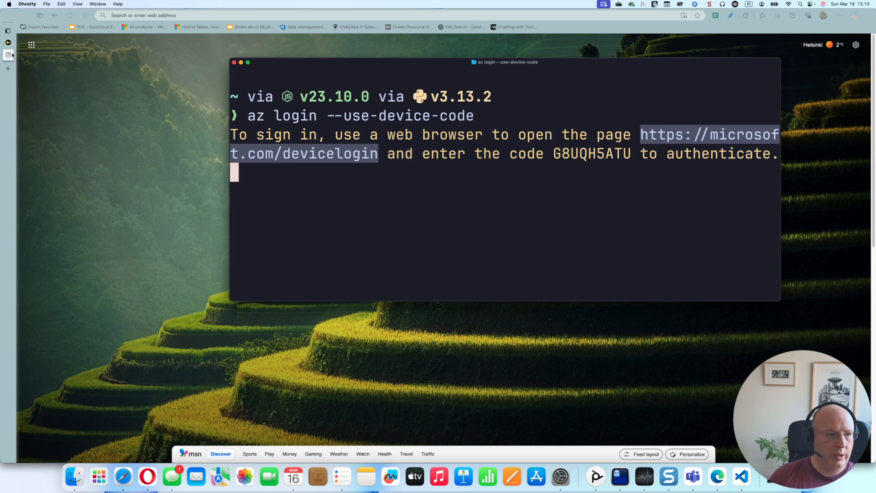
left_click(143, 15)
key("super+v")
key("Return")
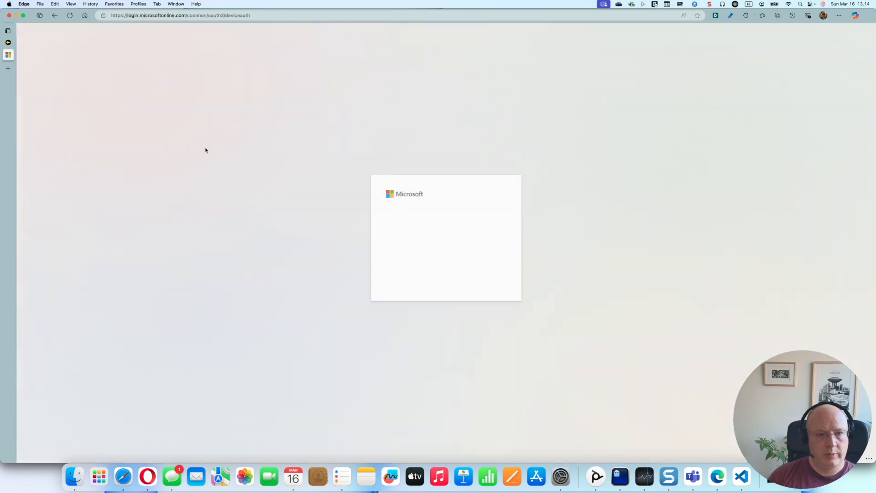
left_click(8, 42)
left_click(9, 57)
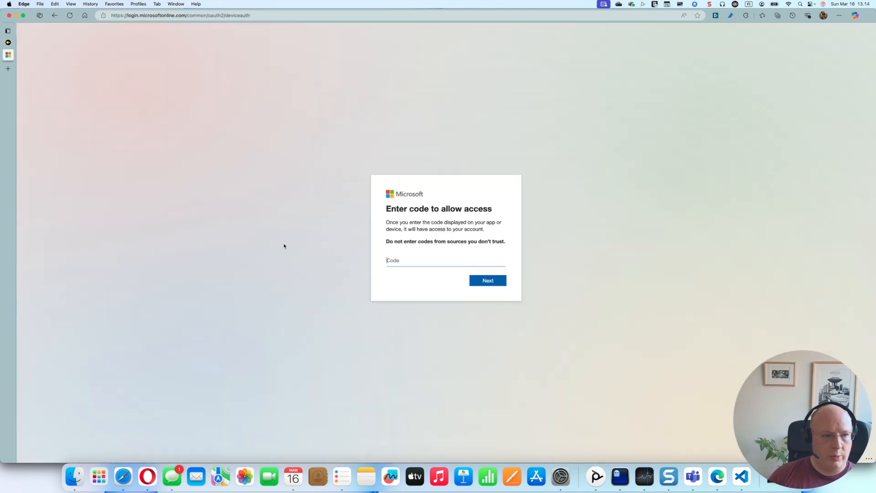
Copy the device code from the terminal, submit it on the Microsoft sign-in page, and confirm the sign-in with the Azure account.
left_click(620, 477)
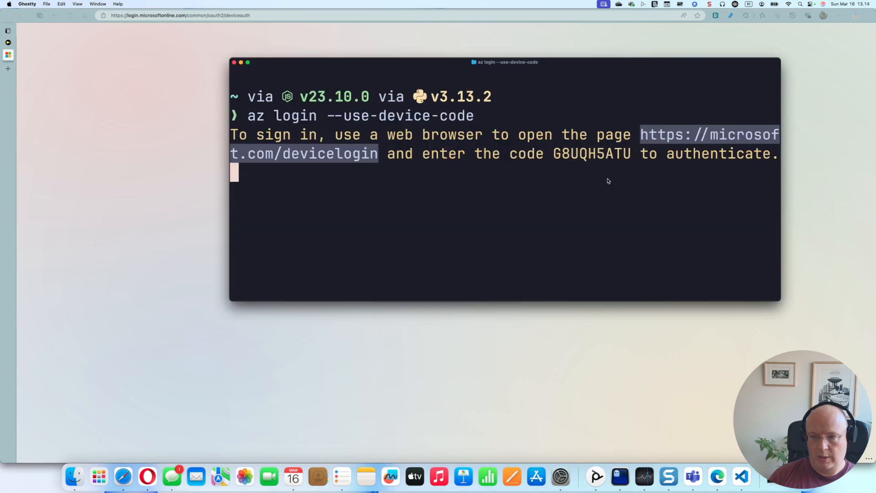
left_click_drag(554, 153, 631, 153)
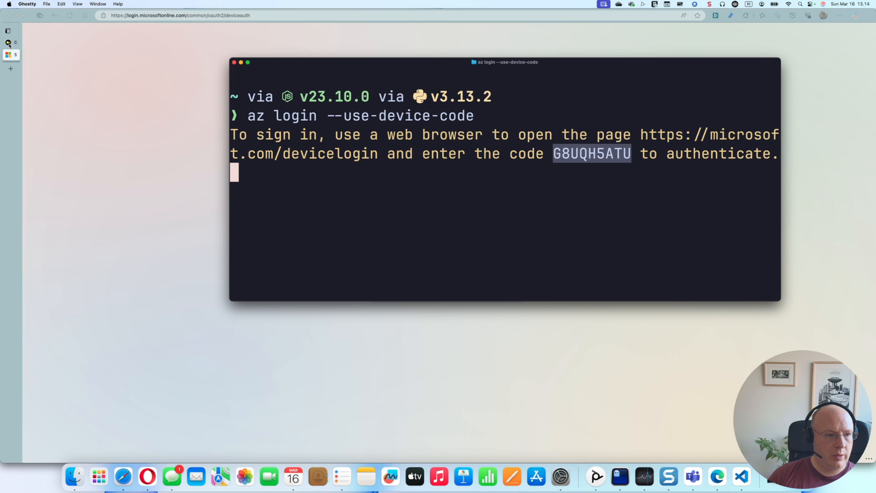
left_click(146, 130)
key("super+v")
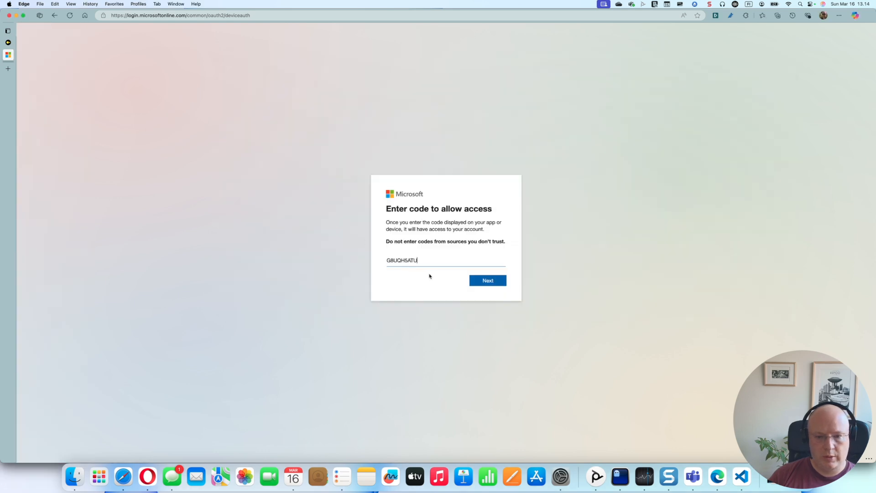
left_click(484, 281)
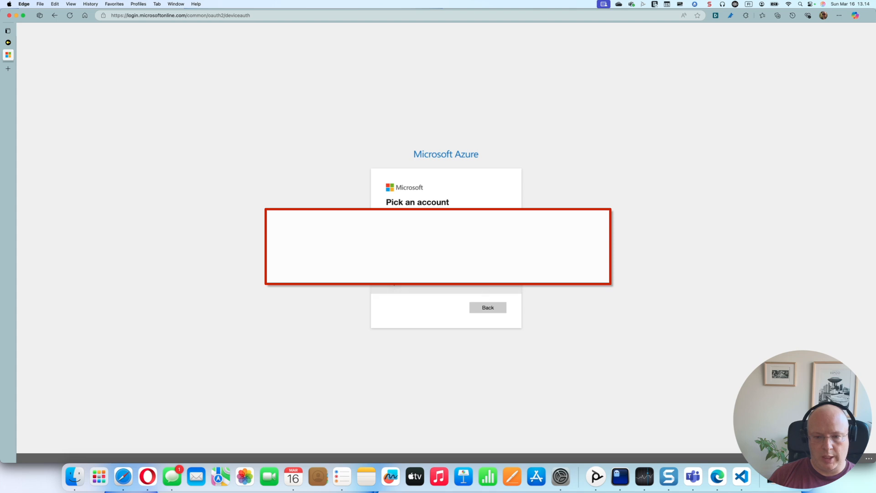
left_click(474, 253)
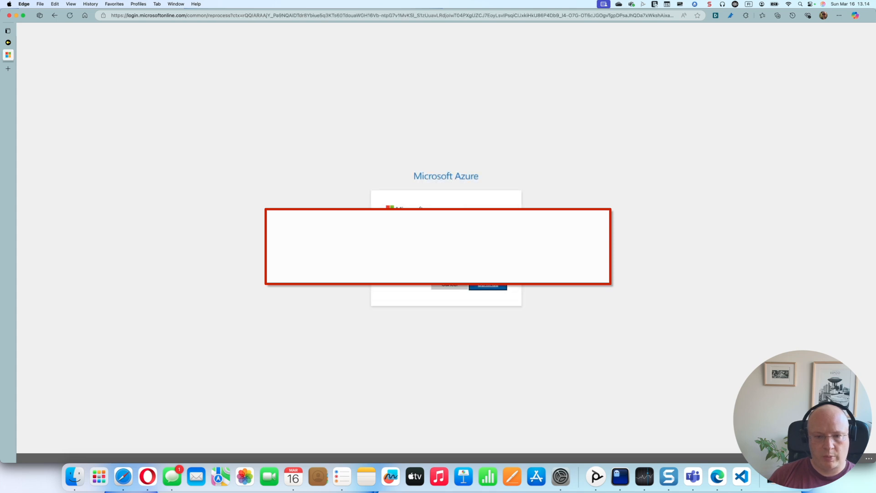
left_click(488, 285)
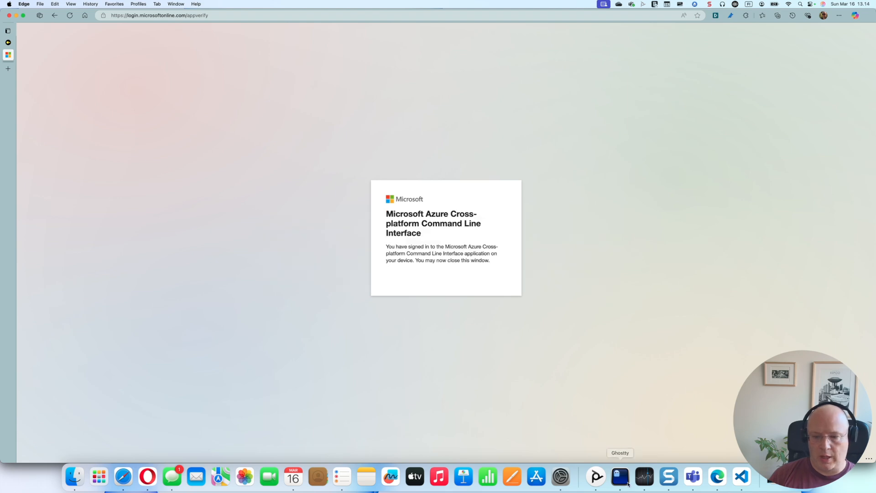
Return to the Ghostty terminal, reset its font size, and select subscription 3, OpenAI demos.
left_click(620, 476)
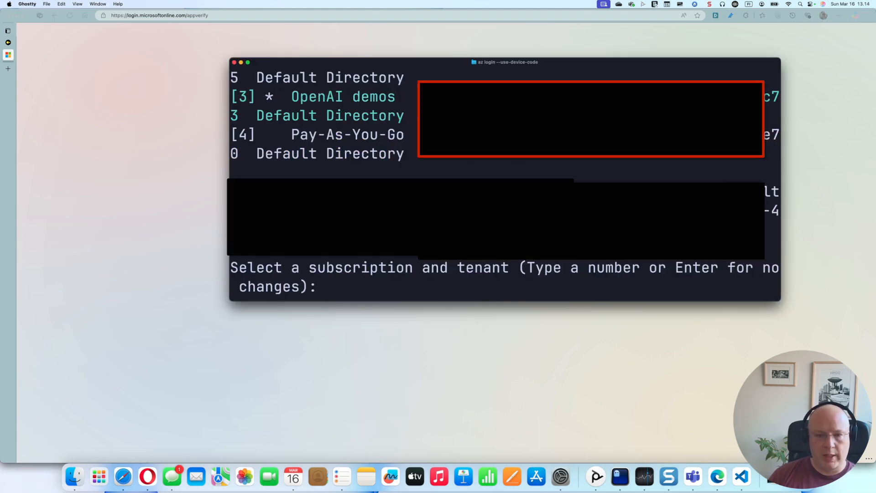
left_click(77, 3)
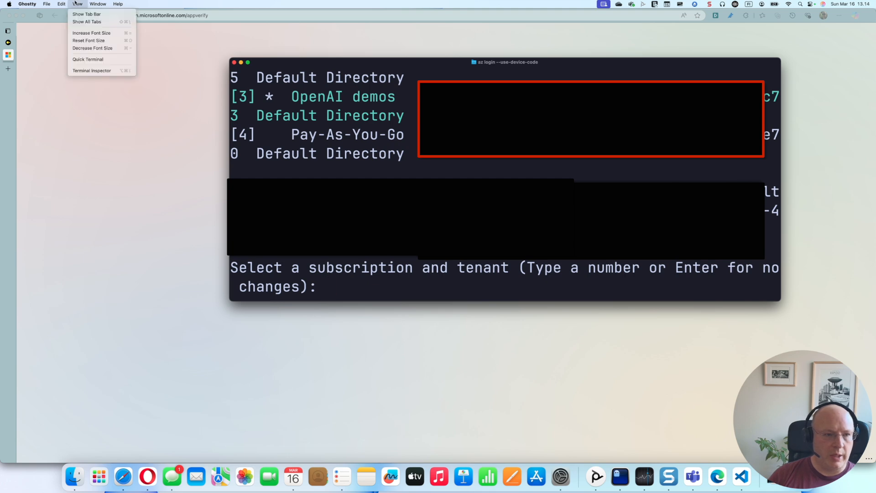
left_click(89, 41)
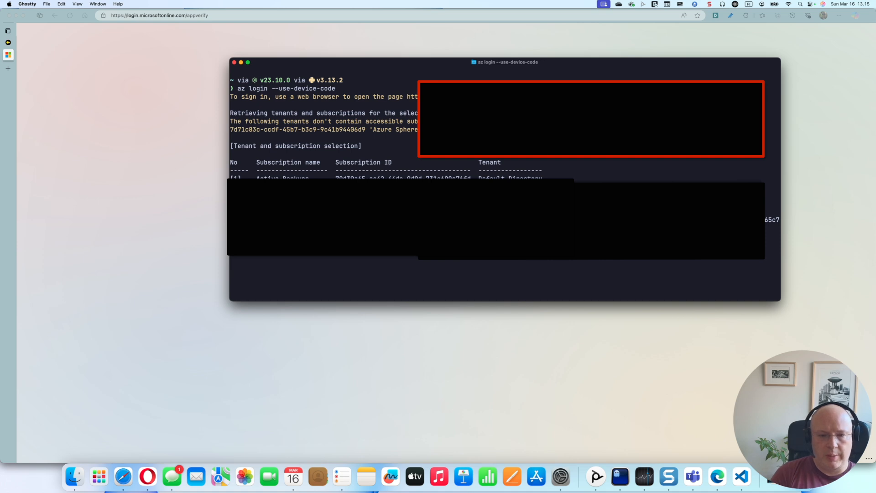
type("3")
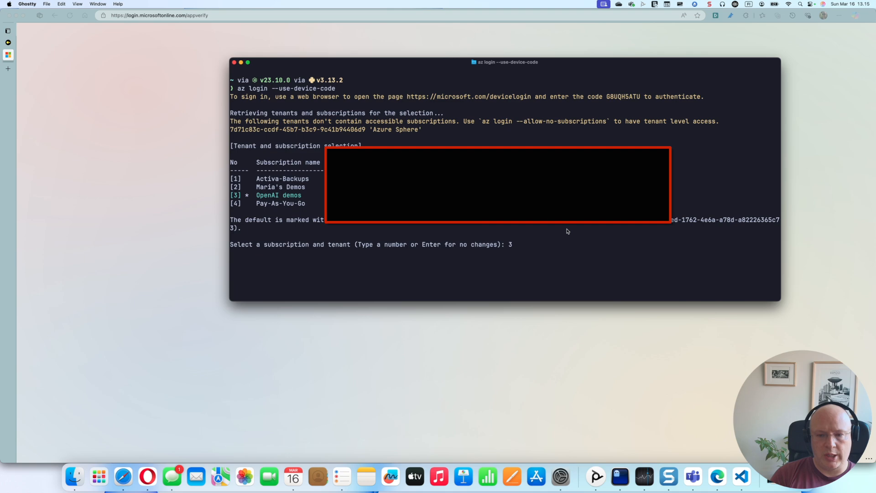
key("Return")
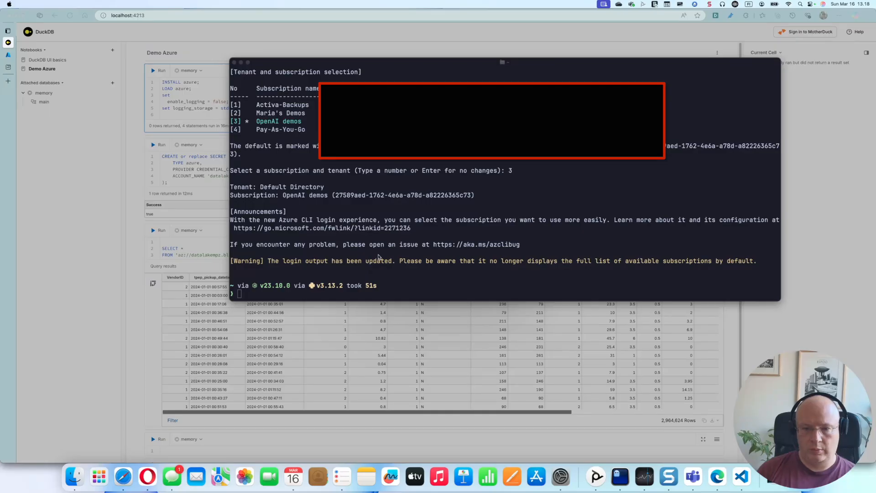
Start the DuckDB UI from the terminal with duckdb -ui and close the extra Safari window it opens.
left_click(378, 257)
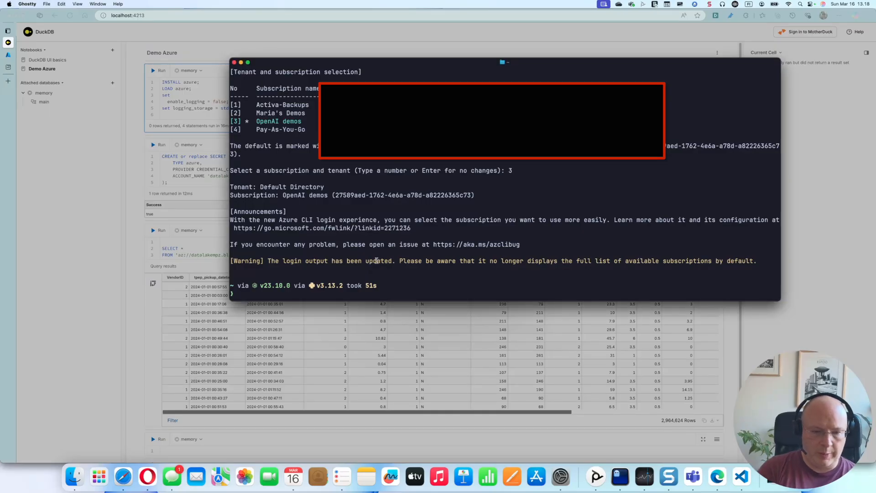
type("duckdb -ui")
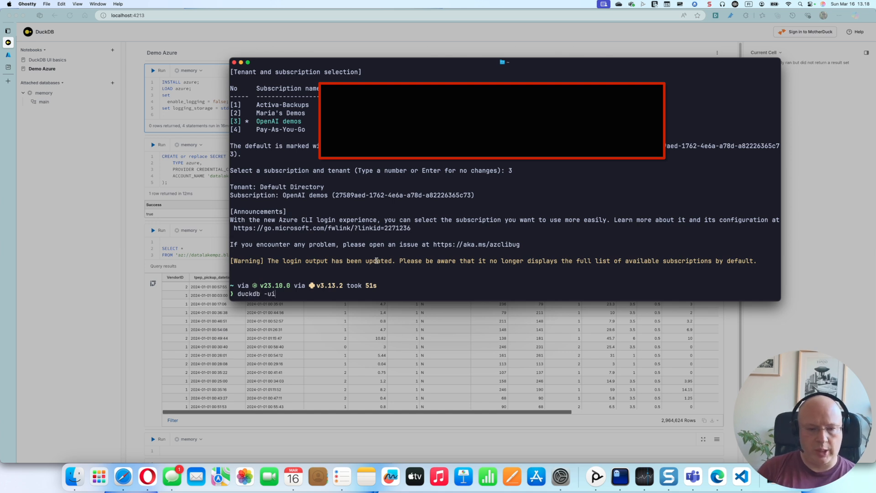
key("Return")
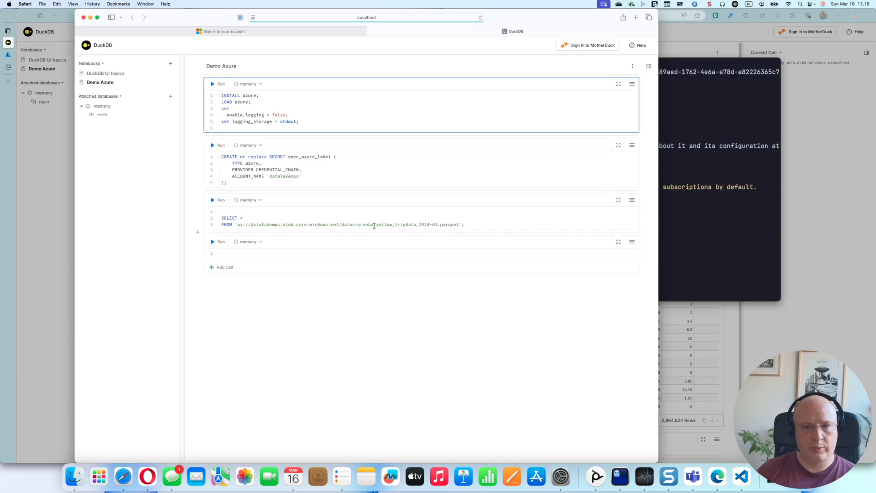
left_click(83, 17)
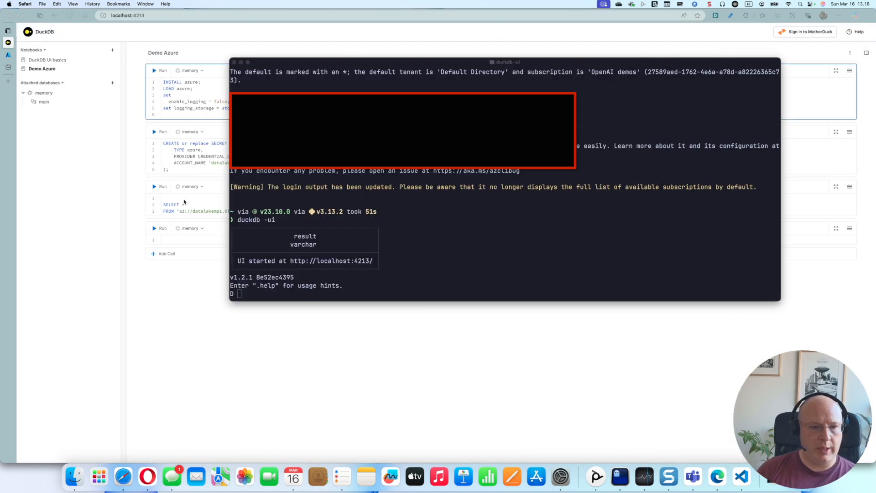
left_click(384, 236)
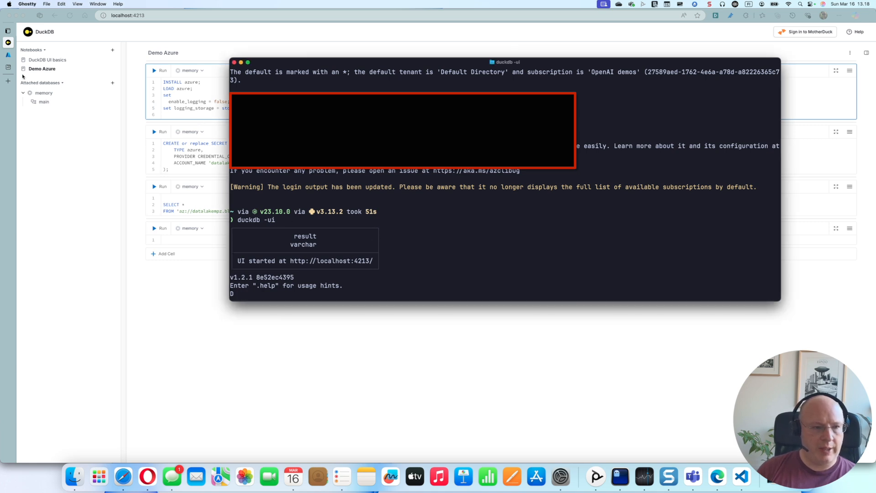
Examine the storage account's overview in the Azure portal and highlight its name, datalakempz.
left_click(8, 55)
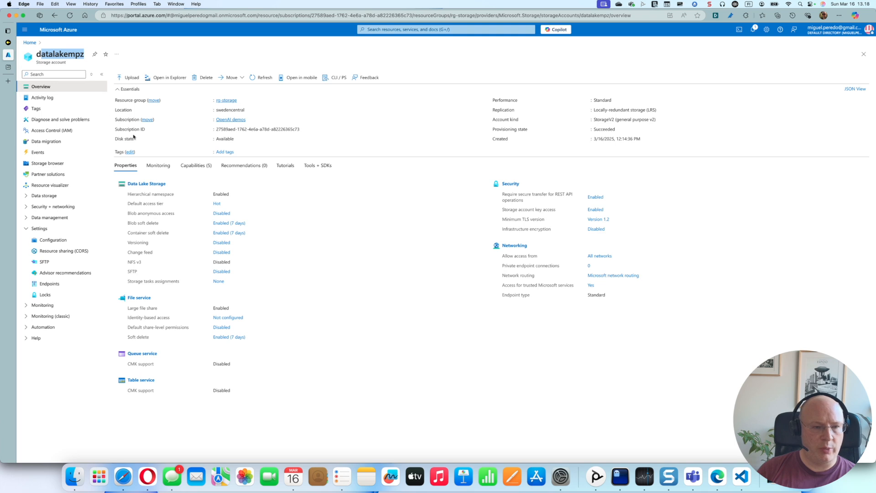
left_click(84, 54)
left_click_drag(85, 55, 37, 53)
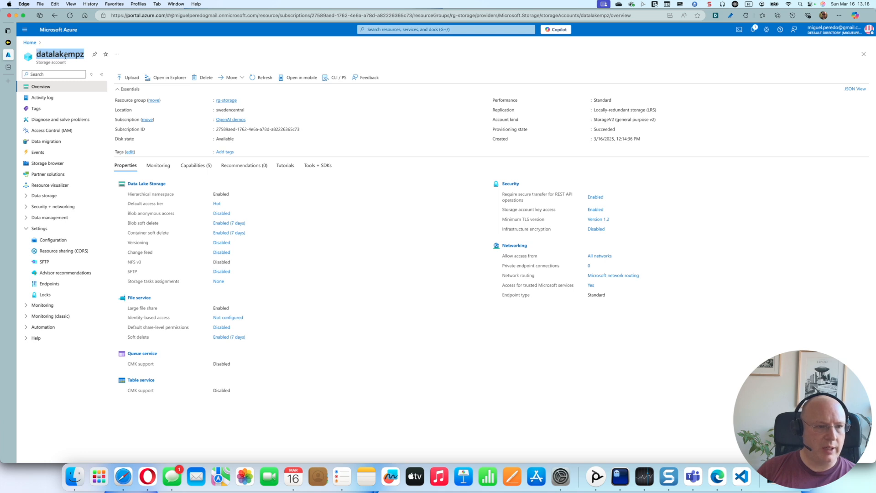
Run the DuckDB notebook cell that creates secret secr_azure_lake1 with the credential chain provider for account datalakempz.
left_click(8, 43)
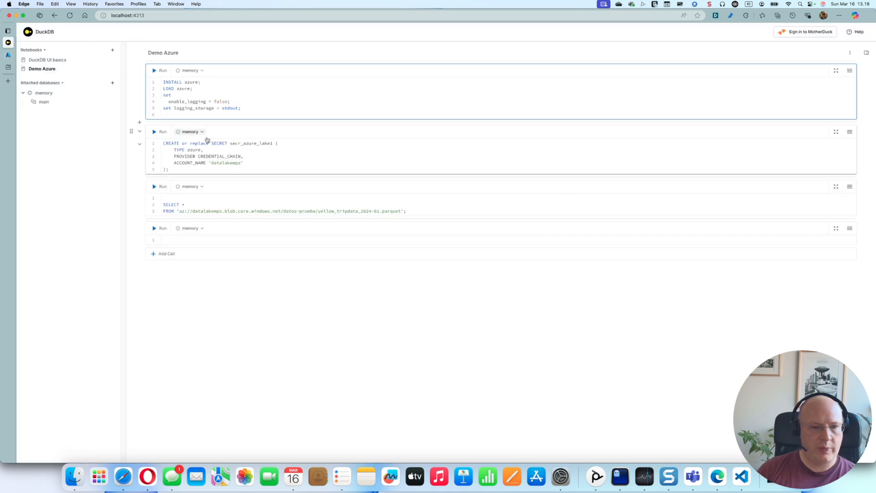
left_click(232, 150)
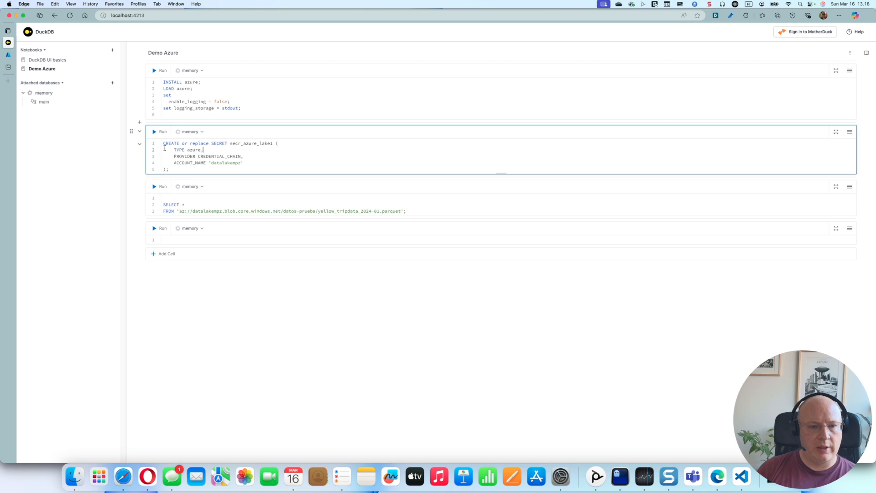
left_click_drag(230, 143, 273, 144)
left_click(221, 163)
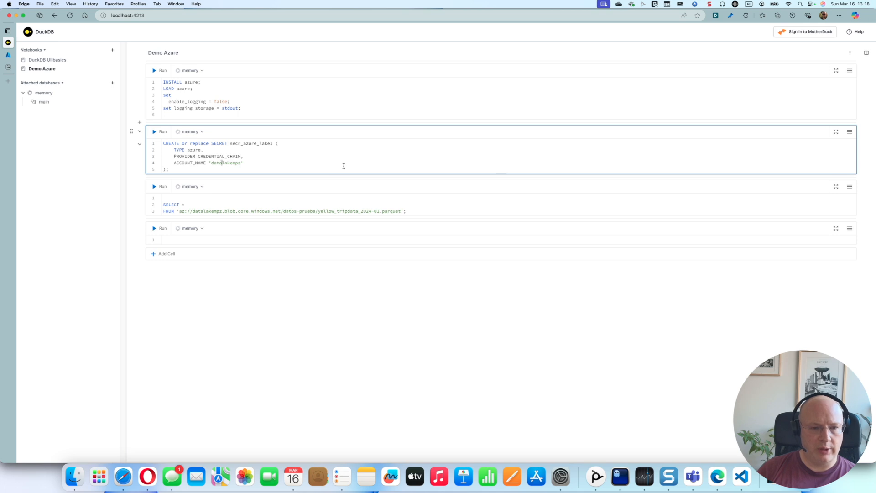
left_click(158, 131)
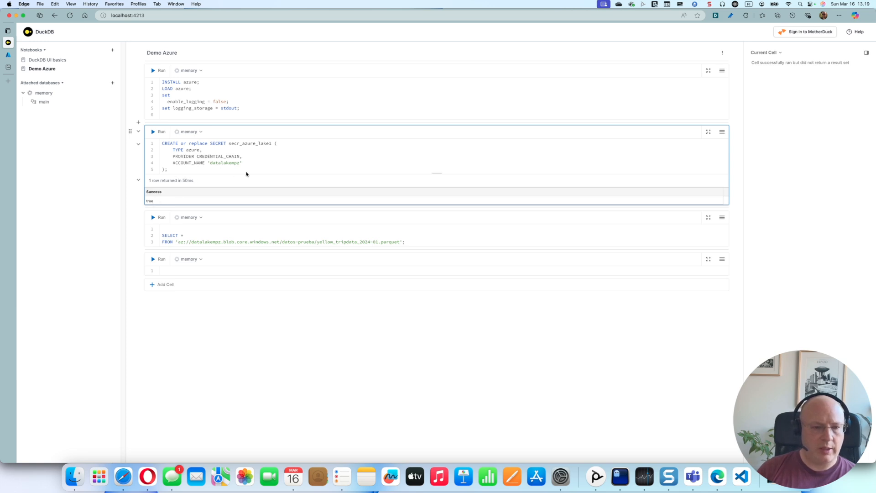
In the Azure portal's storage browser, open blob container datos-prueba and copy the URL of yellow_tripdata_2024-01.parquet.
left_click(8, 57)
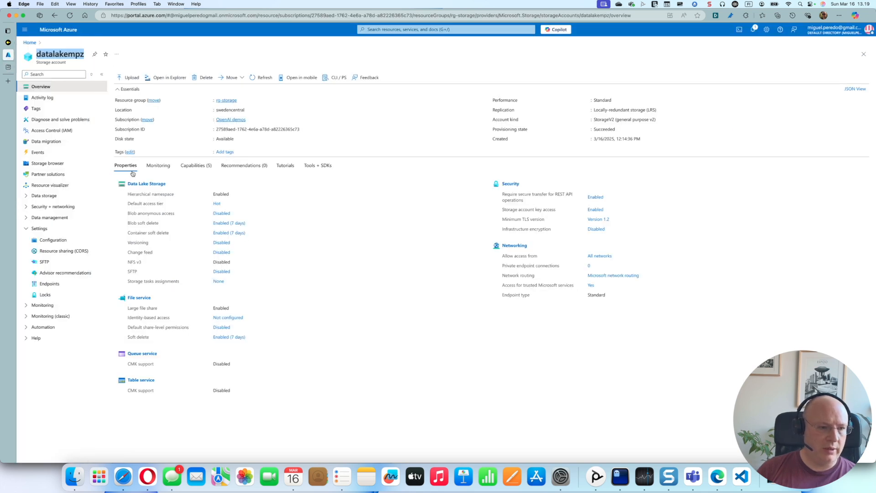
left_click(52, 166)
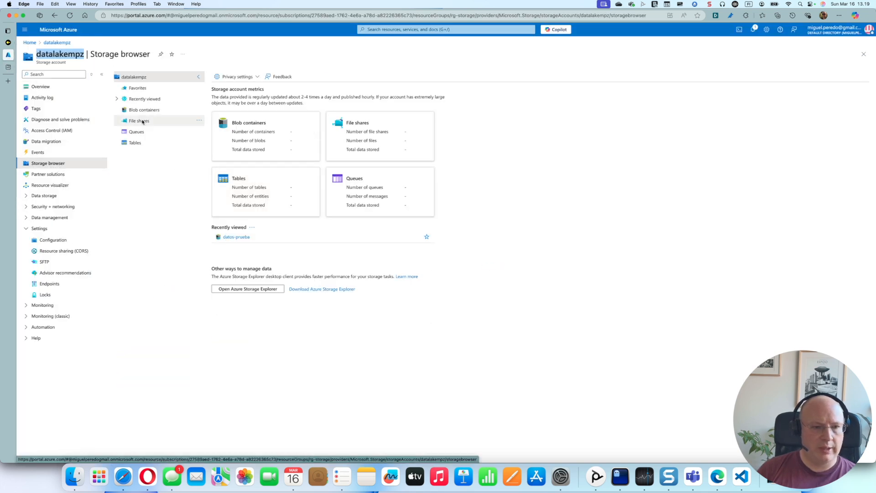
left_click(137, 112)
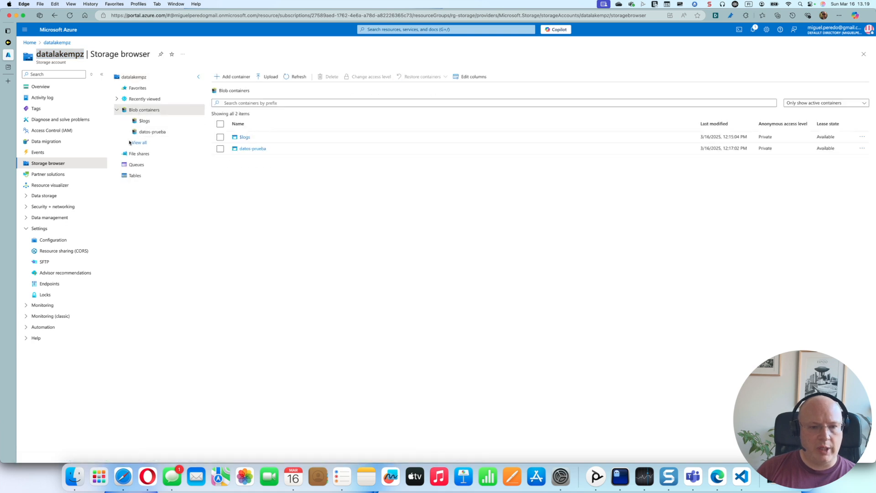
left_click(260, 150)
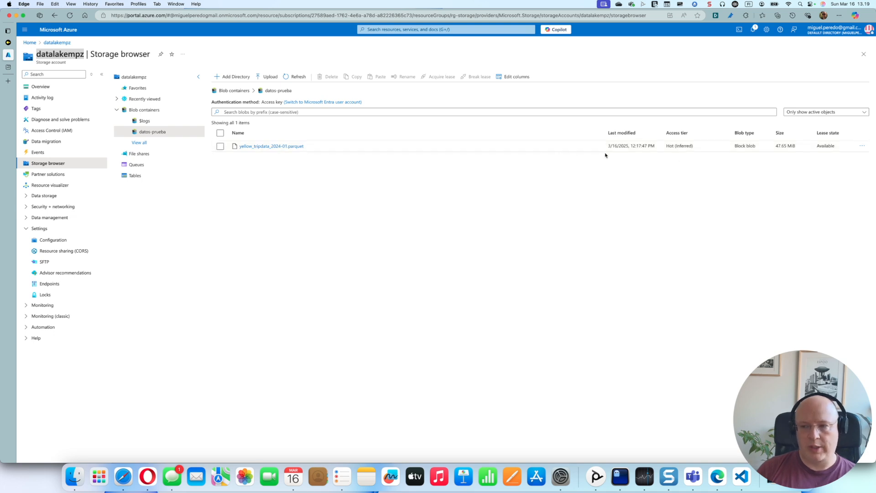
left_click(862, 146)
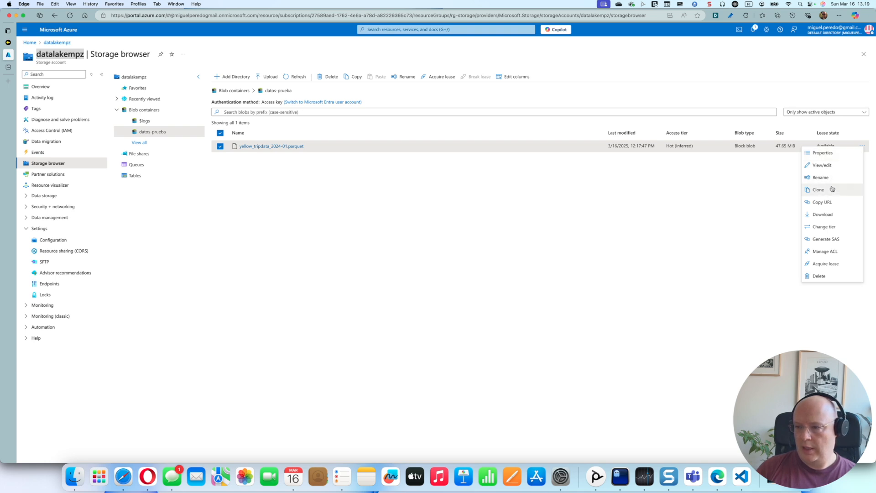
left_click(829, 203)
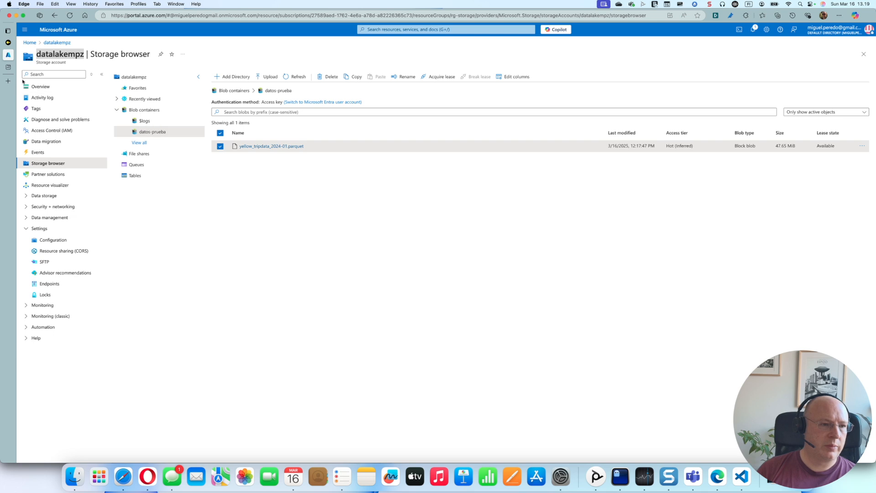
Return to the DuckDB notebook and run the SELECT * query on yellow_tripdata_2024-01.parquet.
left_click(22, 42)
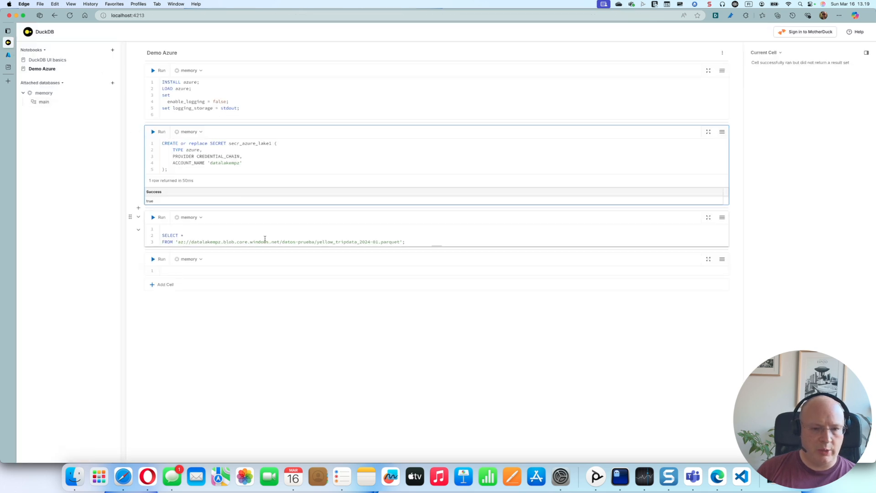
left_click(246, 234)
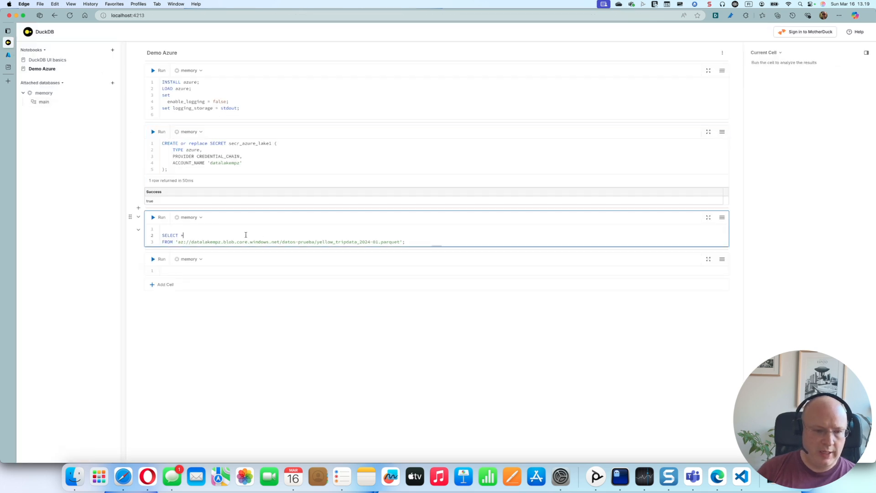
key("super+Return")
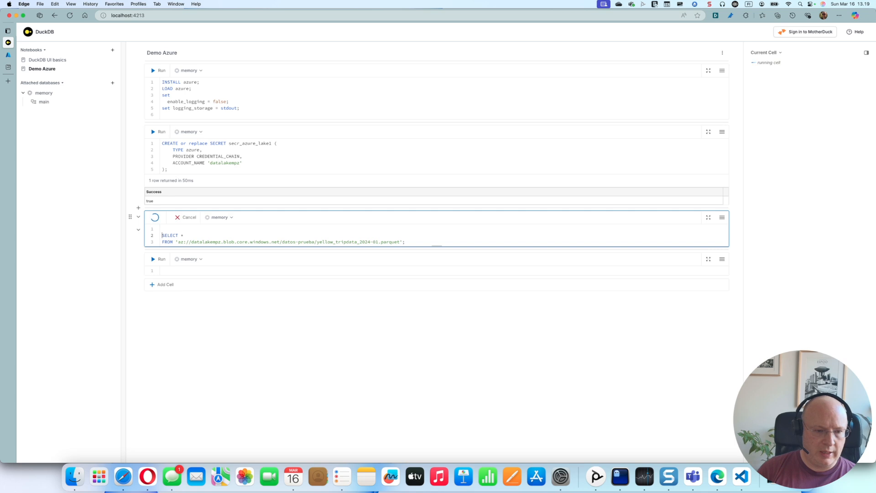
Paste the copied blob URL above the SELECT statement and change its https prefix to az.
key("Return")
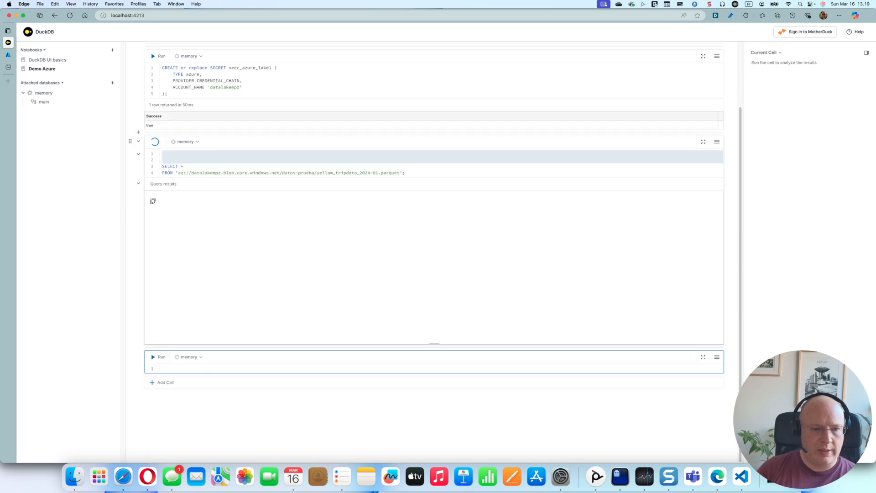
left_click(187, 155)
key("super+v")
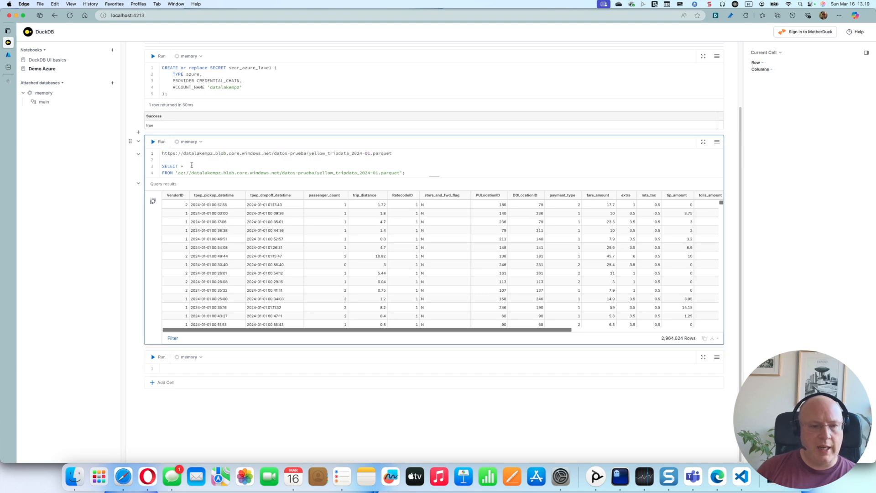
left_click_drag(176, 154, 161, 153)
type("az")
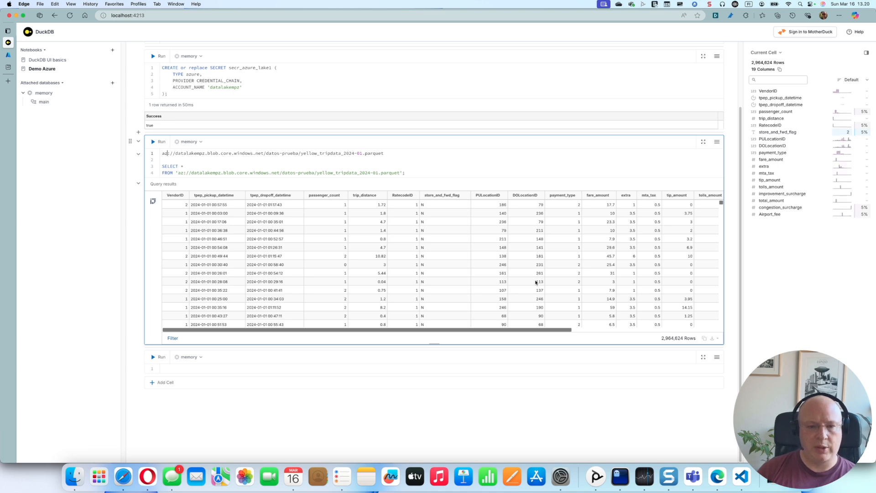
Dismiss the autocomplete suggestions and delete the az:// URL above the SELECT statement.
key("ctrl+space")
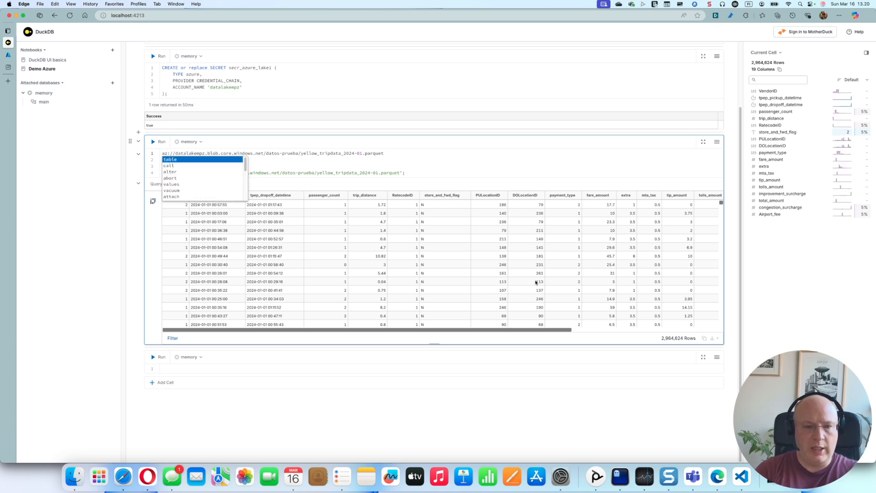
left_click(442, 158)
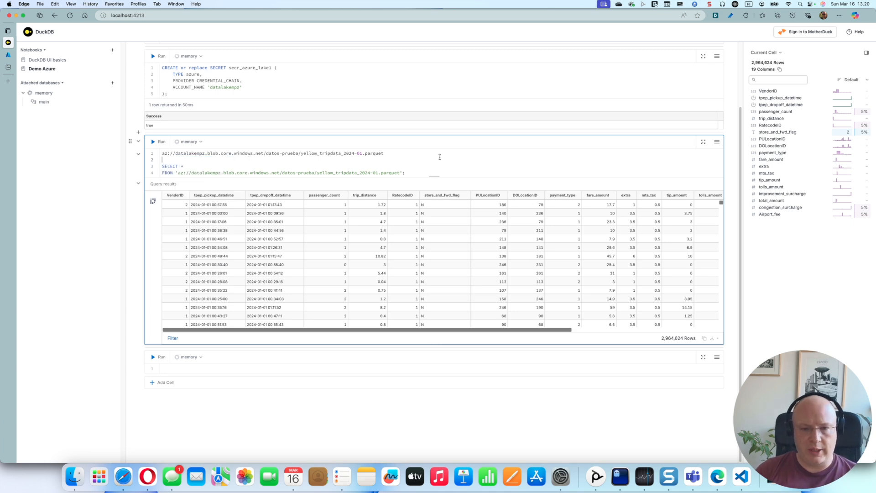
left_click_drag(397, 155, 155, 154)
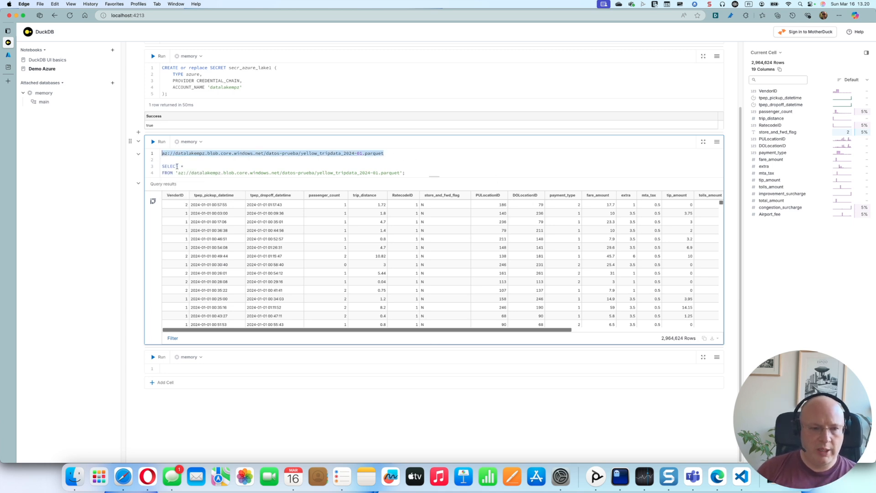
key("BackSpace")
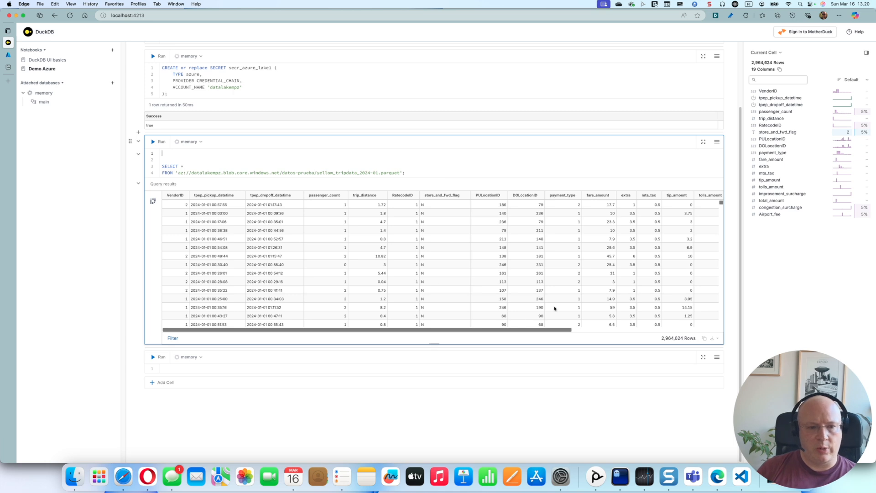